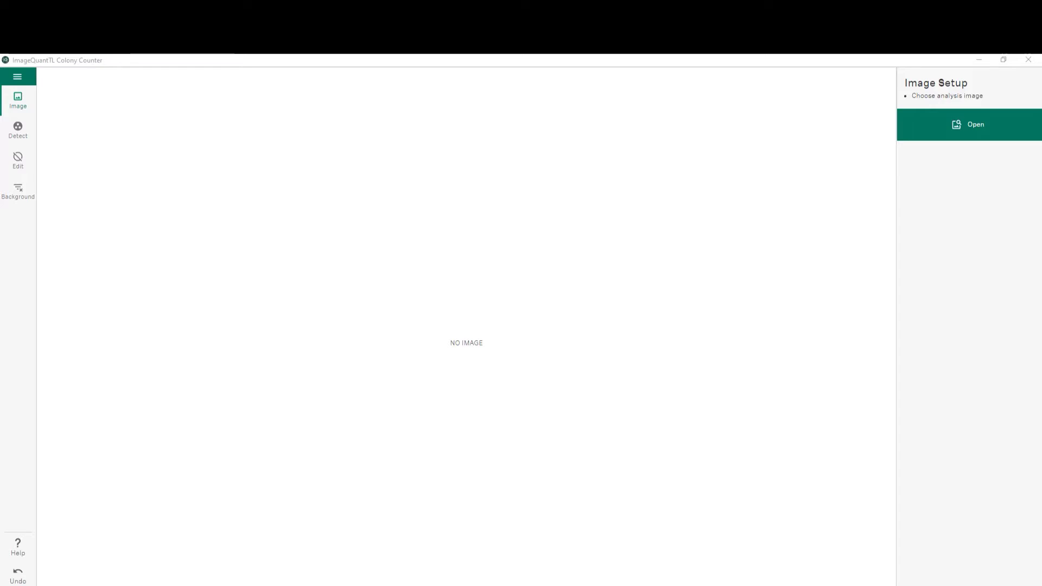
- Load the Colony_Petri.tif tutorial image, invert its intensities, and rotate the 3-D surface view
left_click(25, 81)
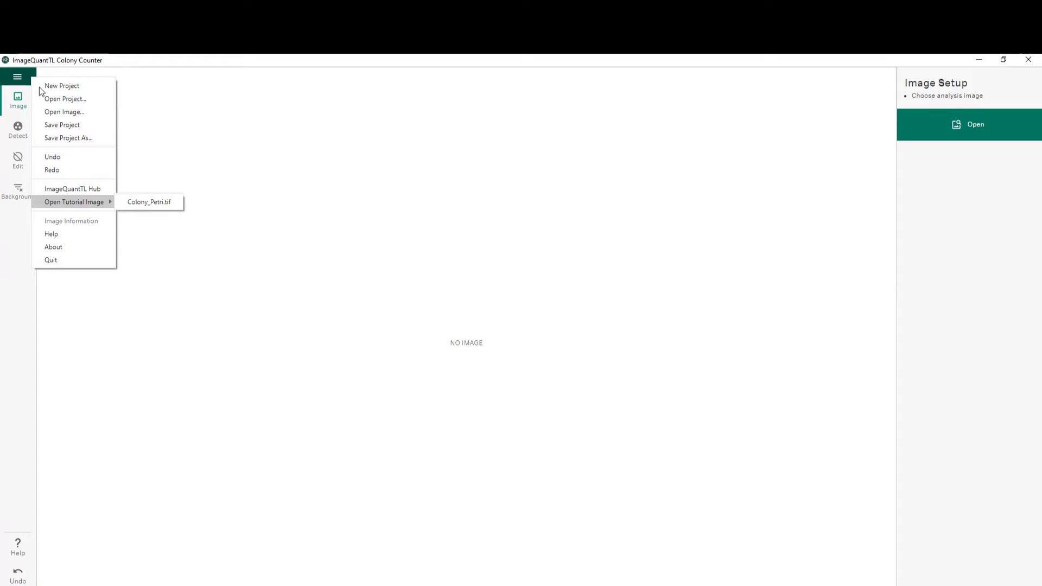
left_click(147, 202)
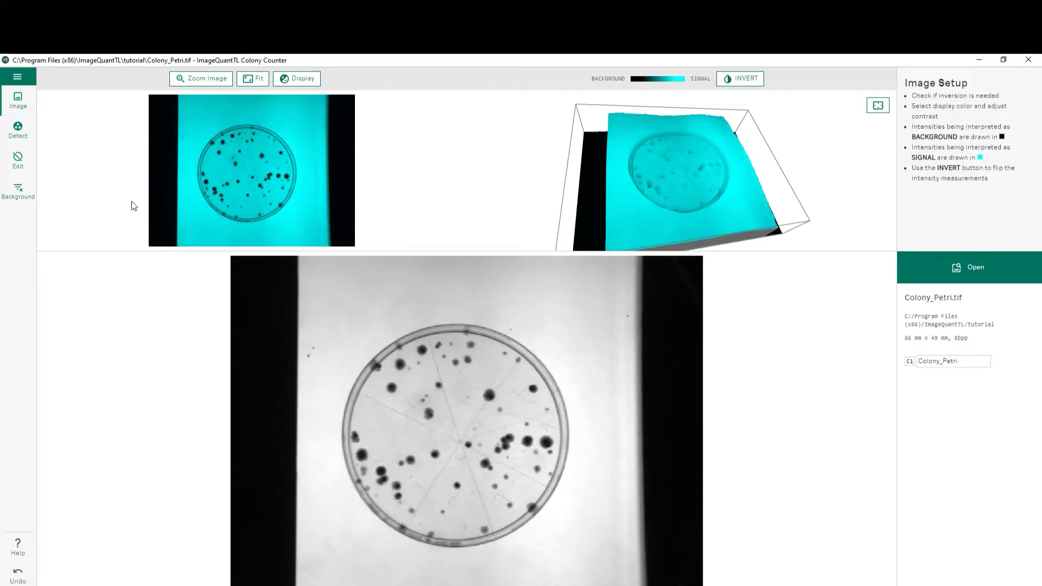
left_click(739, 80)
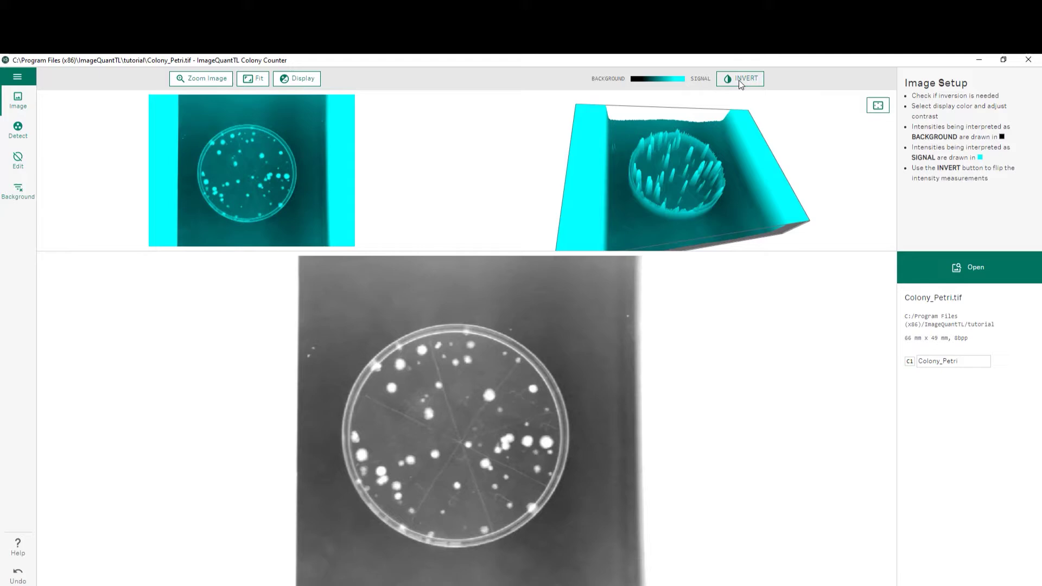
mouse_move(692, 210)
left_mouse_down()
mouse_move(676, 196)
mouse_move(677, 219)
left_mouse_up()
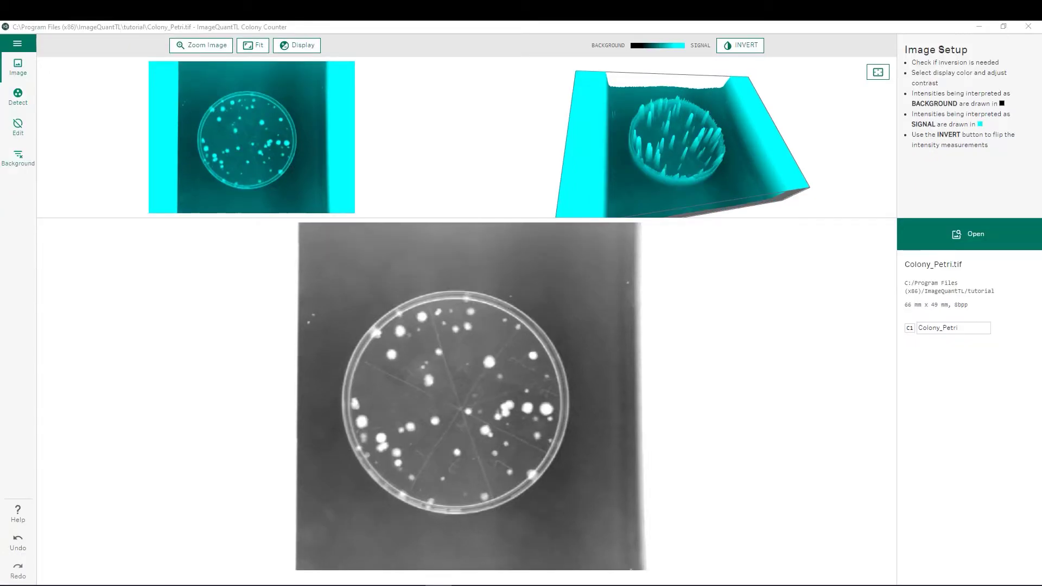
- In Detect, outline the dish with a circular area of interest, widened slightly leftward
left_click(18, 103)
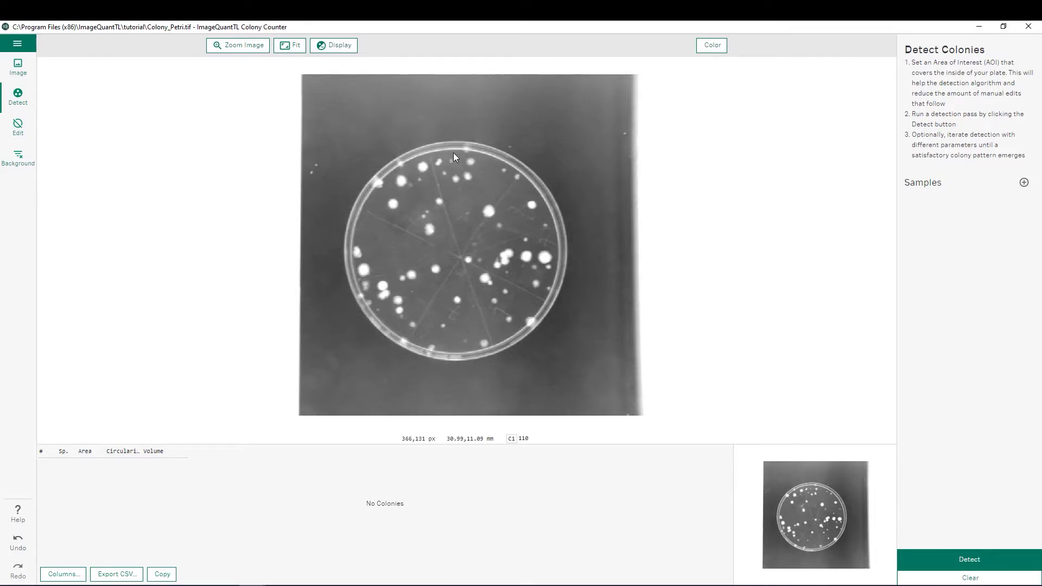
left_click_drag(454, 153, 460, 350)
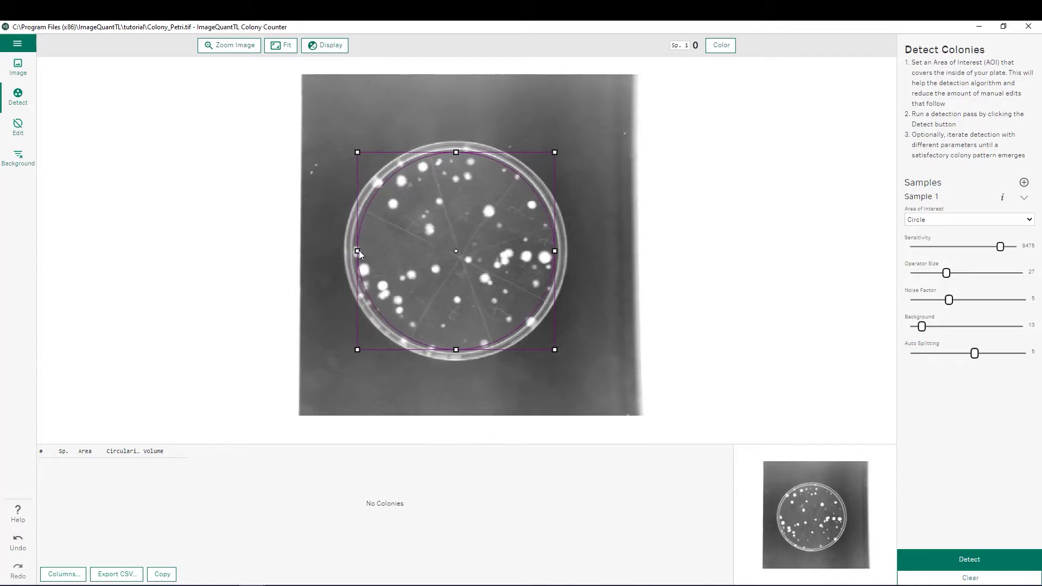
left_click_drag(358, 250, 353, 251)
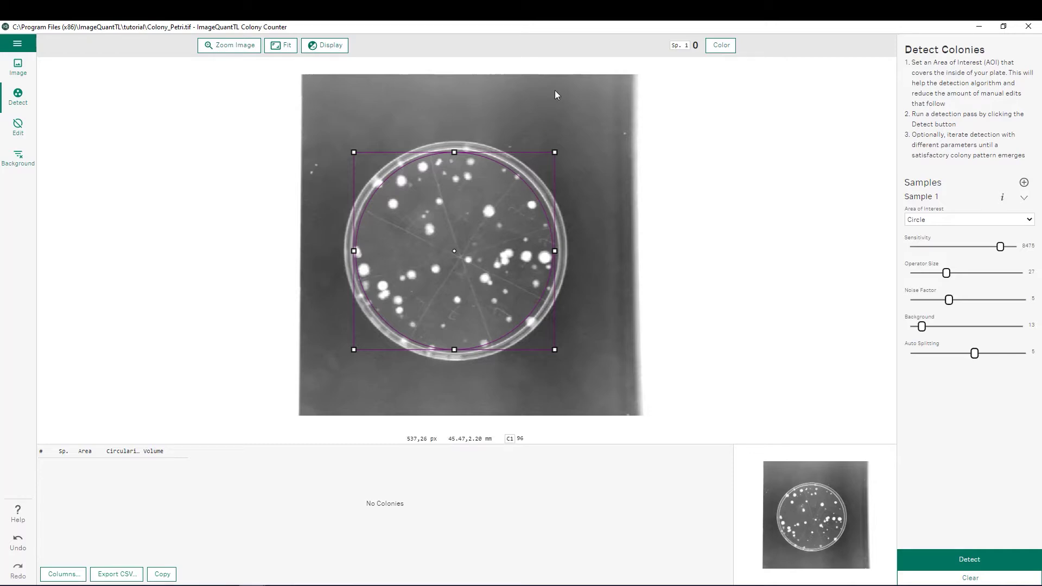
- Add a second circular sample at the top right, then delete it
left_click_drag(544, 84, 588, 127)
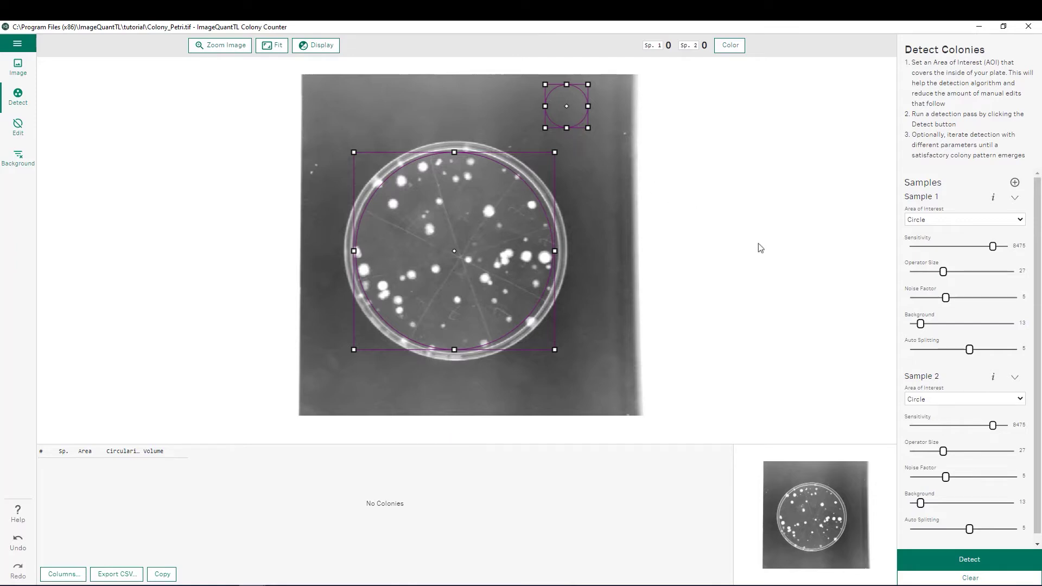
left_click(992, 376)
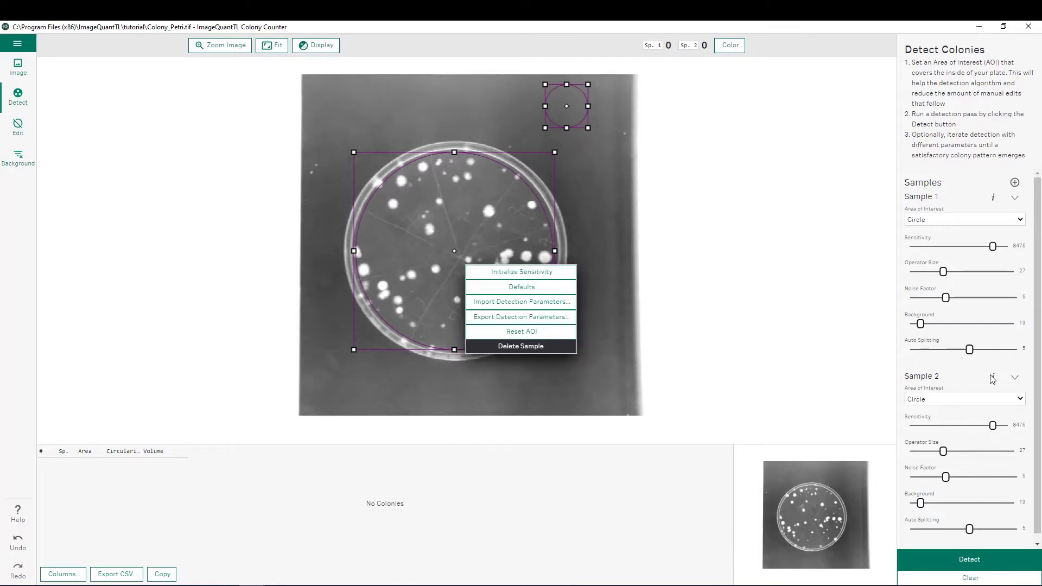
left_click(538, 347)
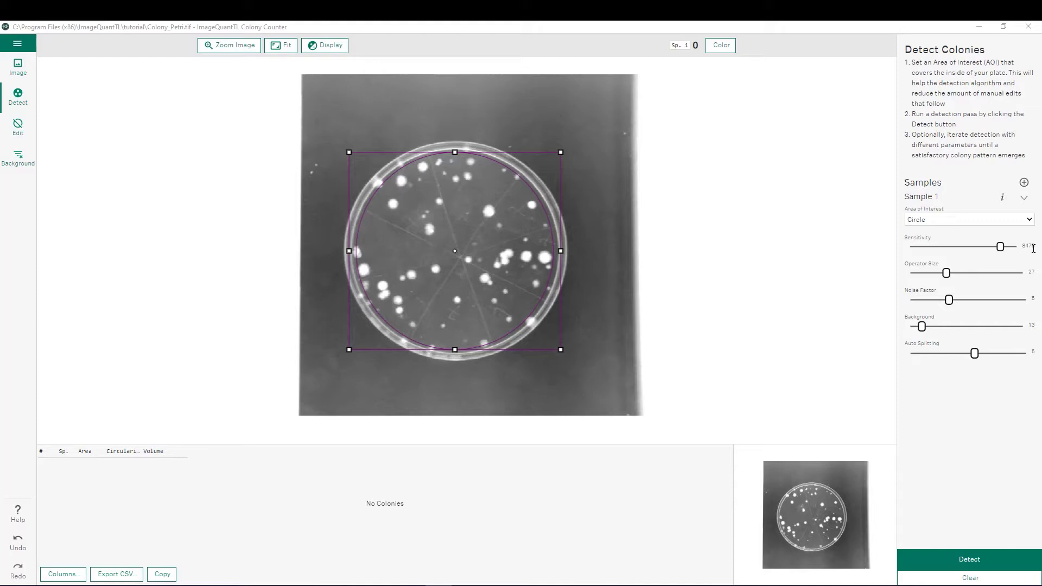
- Keep the area of interest as Circle and run detection, finding 46 colonies in Sample 1
left_click(1030, 221)
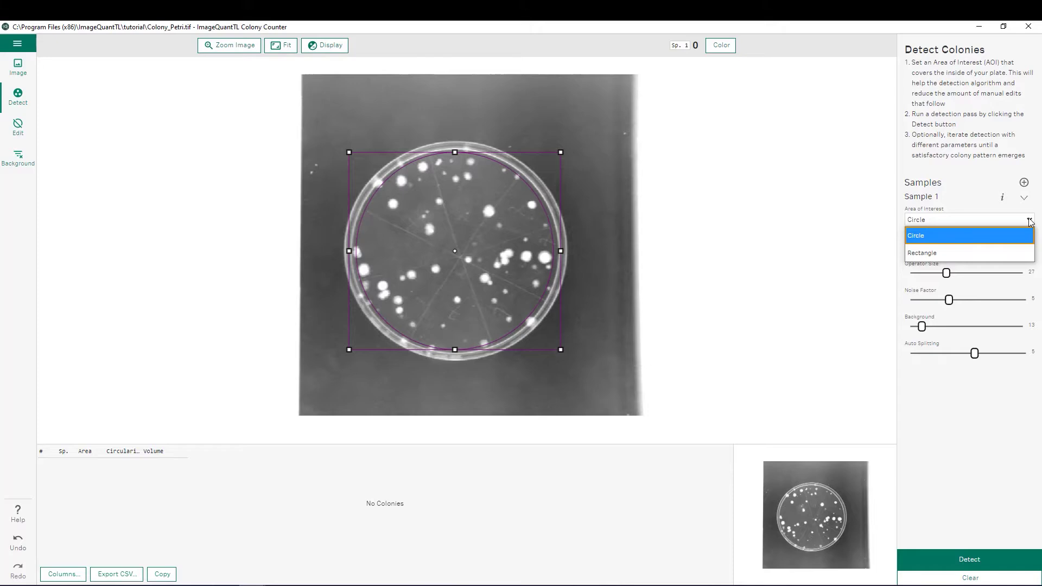
left_click(989, 242)
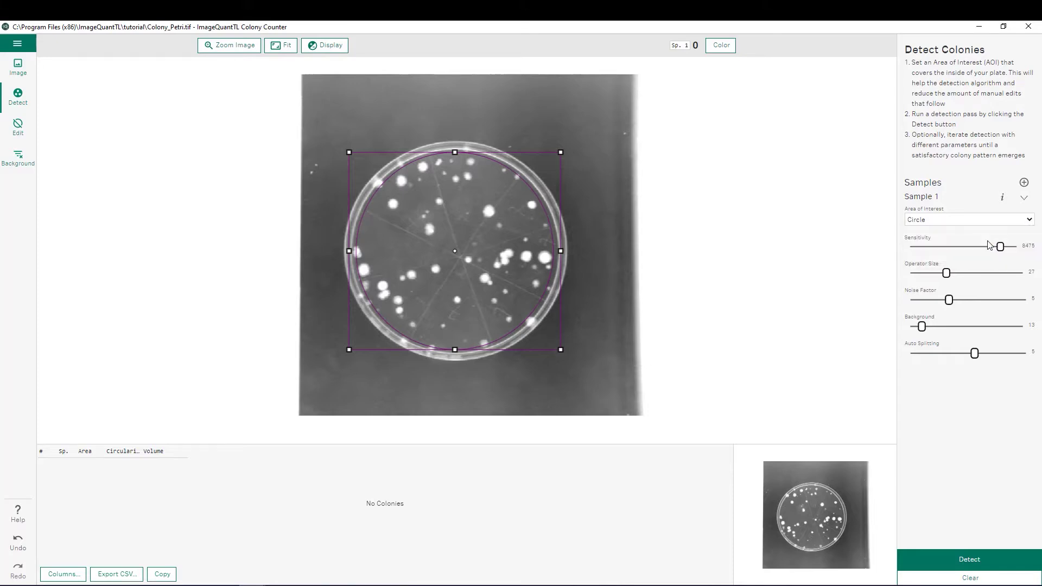
left_click(968, 565)
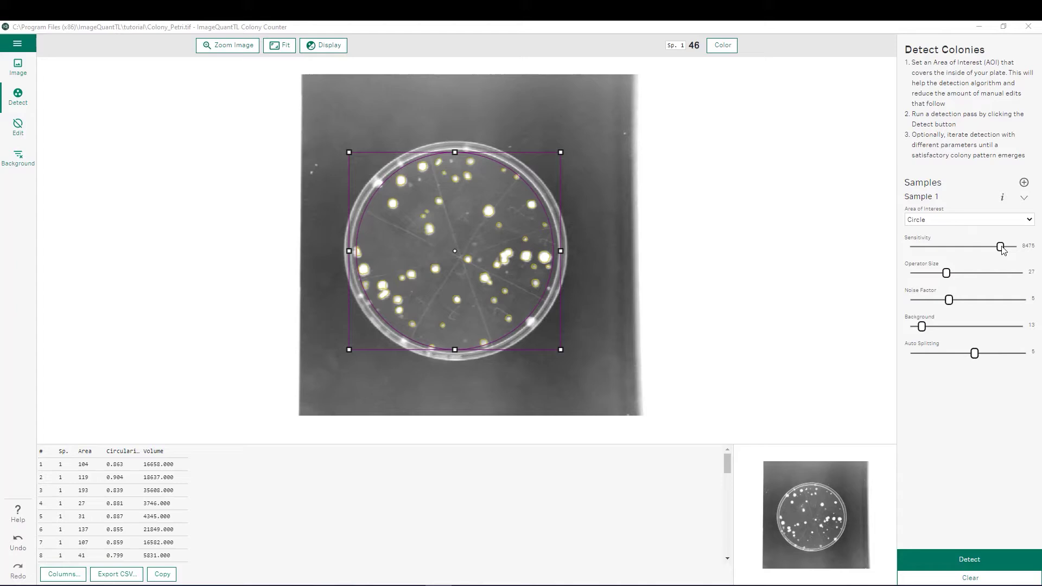
left_click_drag(1002, 250, 990, 251)
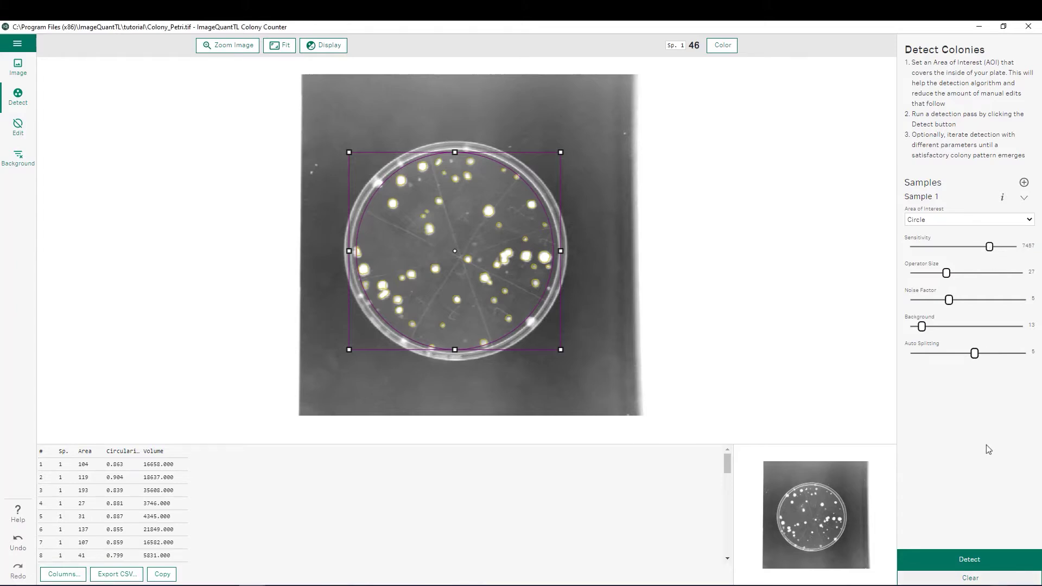
left_click(985, 568)
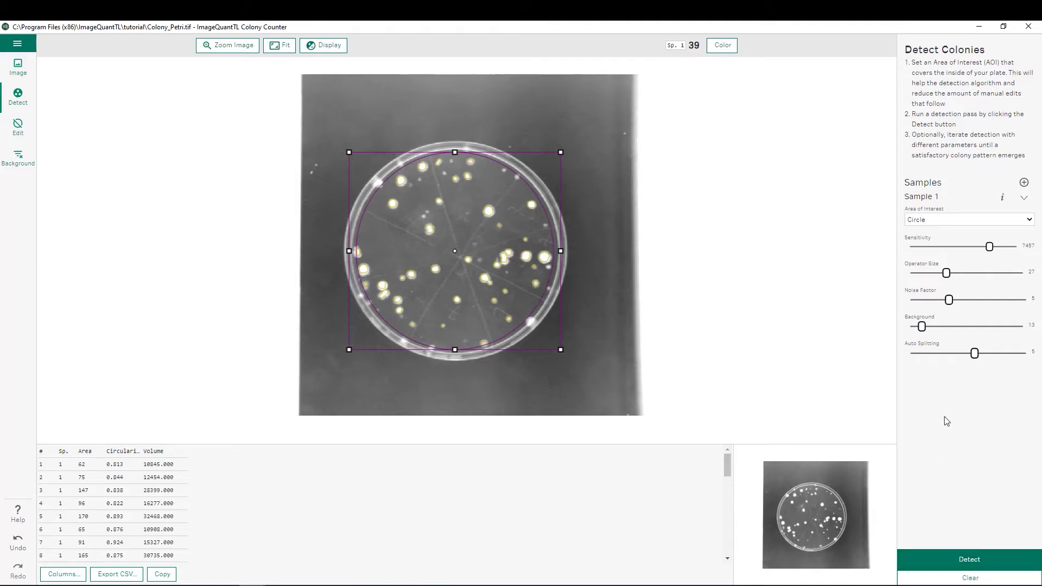
left_click(1002, 197)
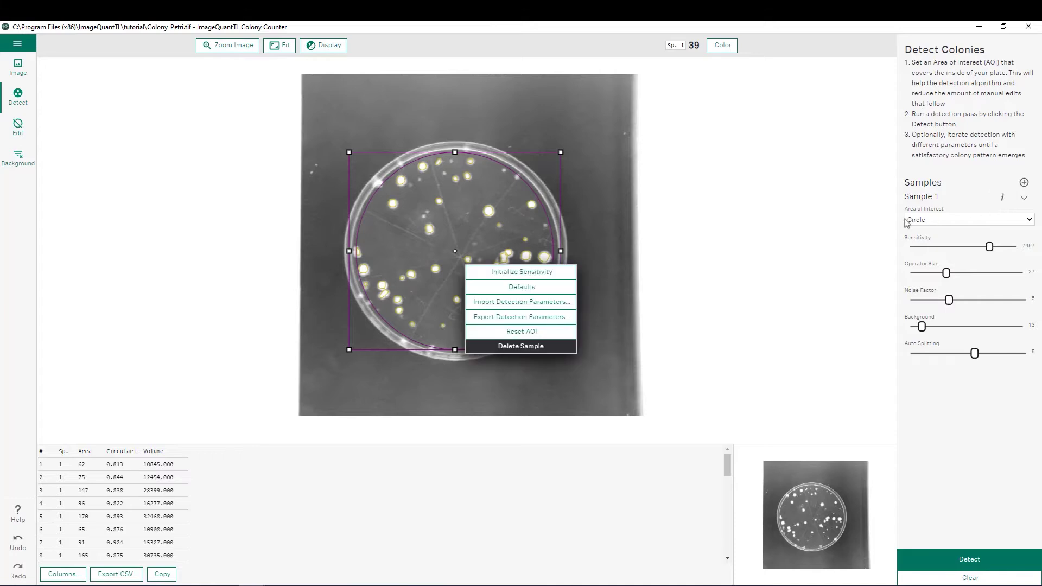
left_click(530, 287)
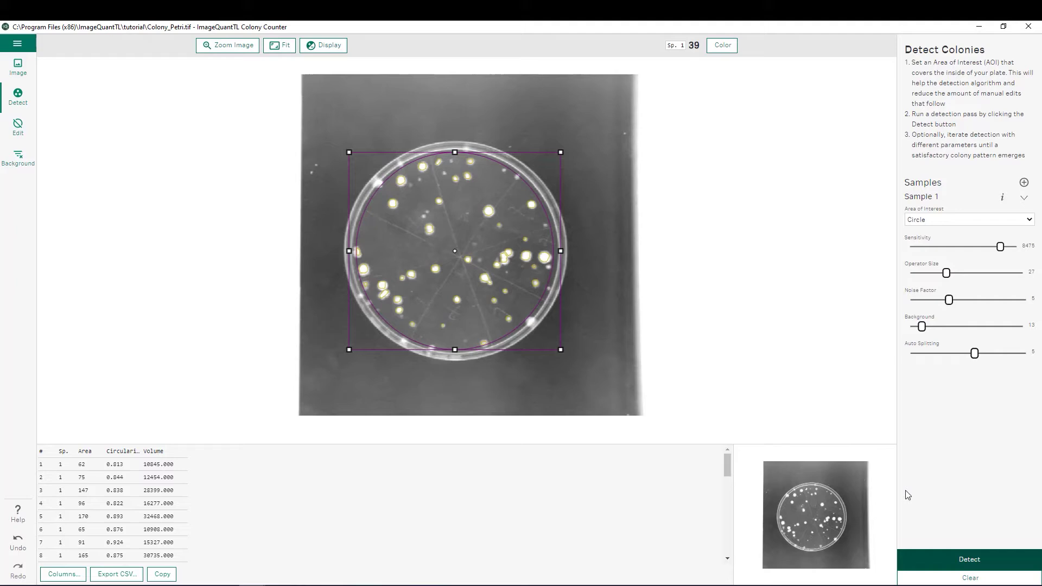
left_click(973, 564)
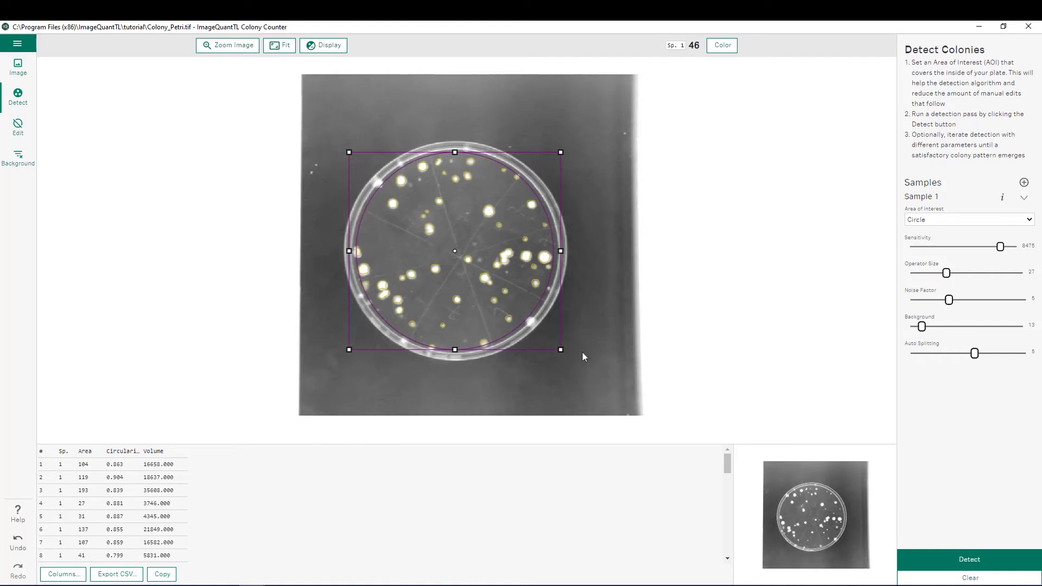
- Open Sample 1's options menu and dismiss it without choosing anything
left_click(998, 200)
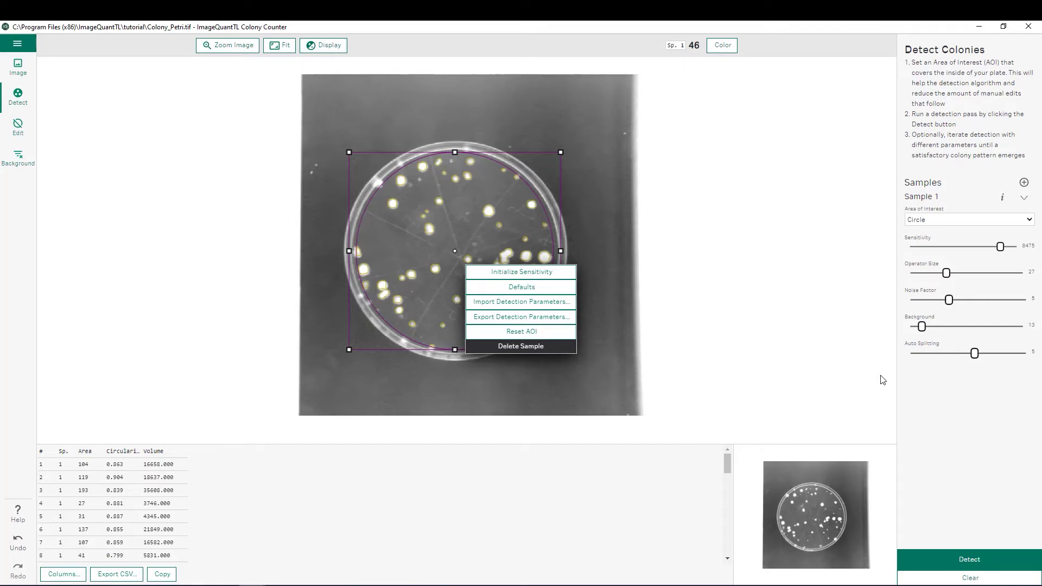
left_click(793, 351)
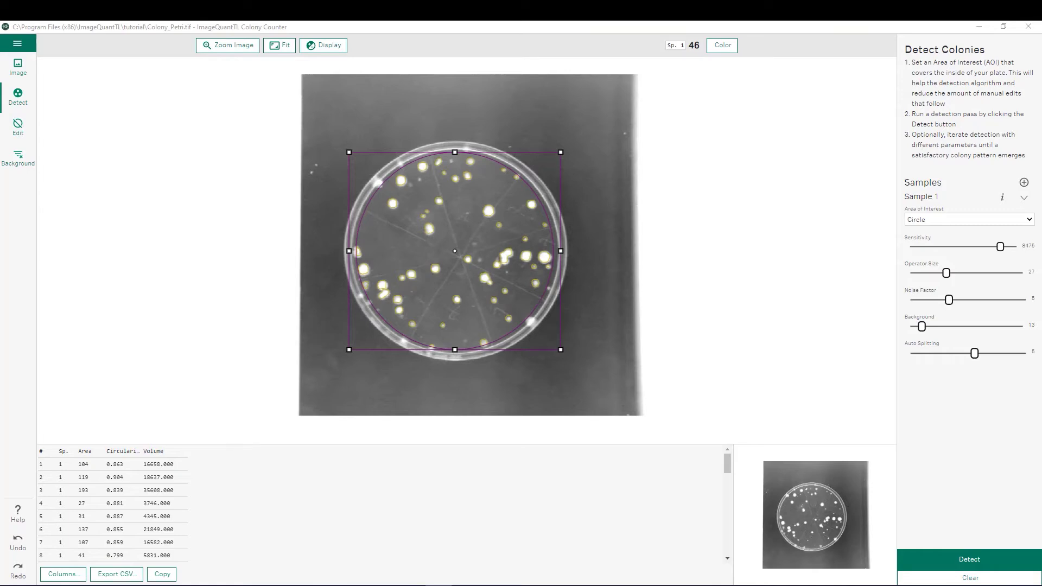
- In Edit's Draw mode, zoom into the plate's lower right and add faint missed colonies
left_click(19, 131)
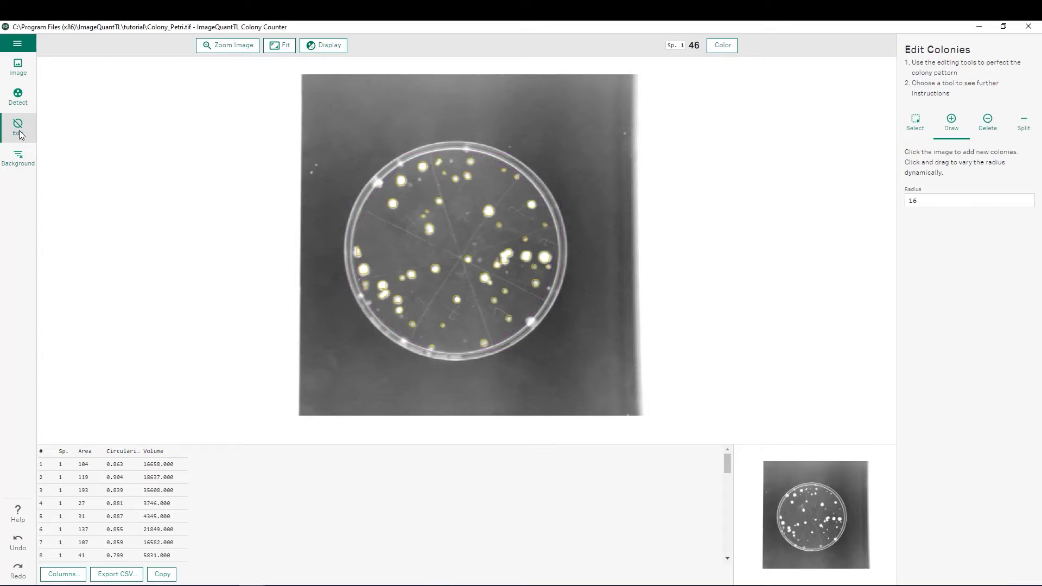
left_click(953, 131)
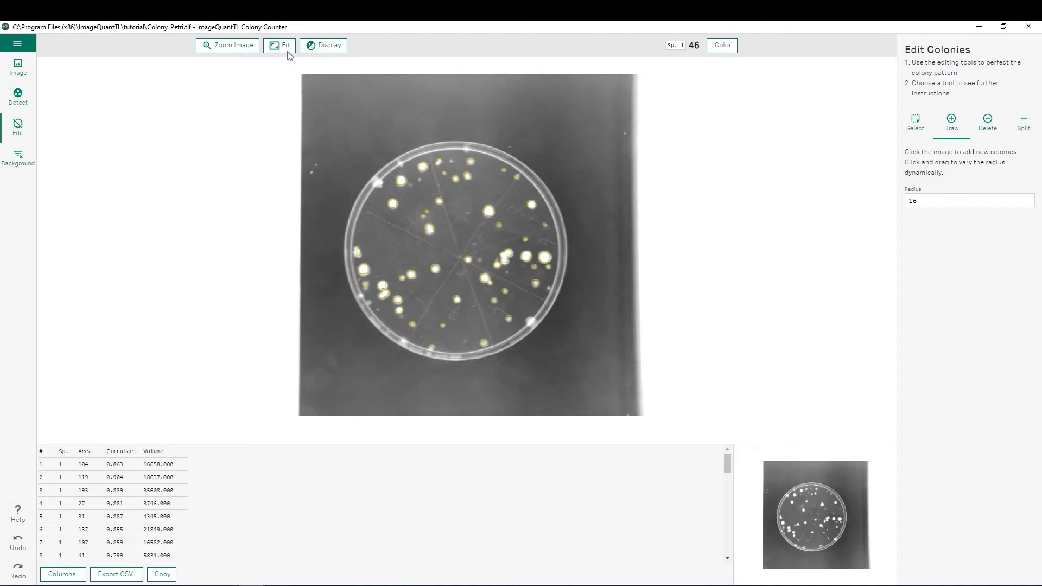
left_click(224, 47)
left_click_drag(471, 236, 522, 308)
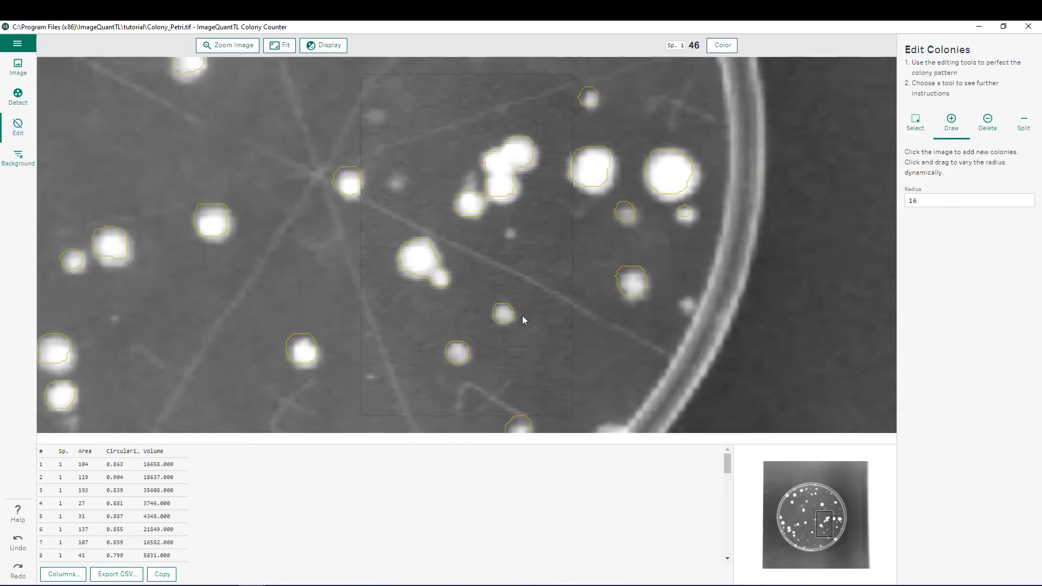
left_click(510, 237)
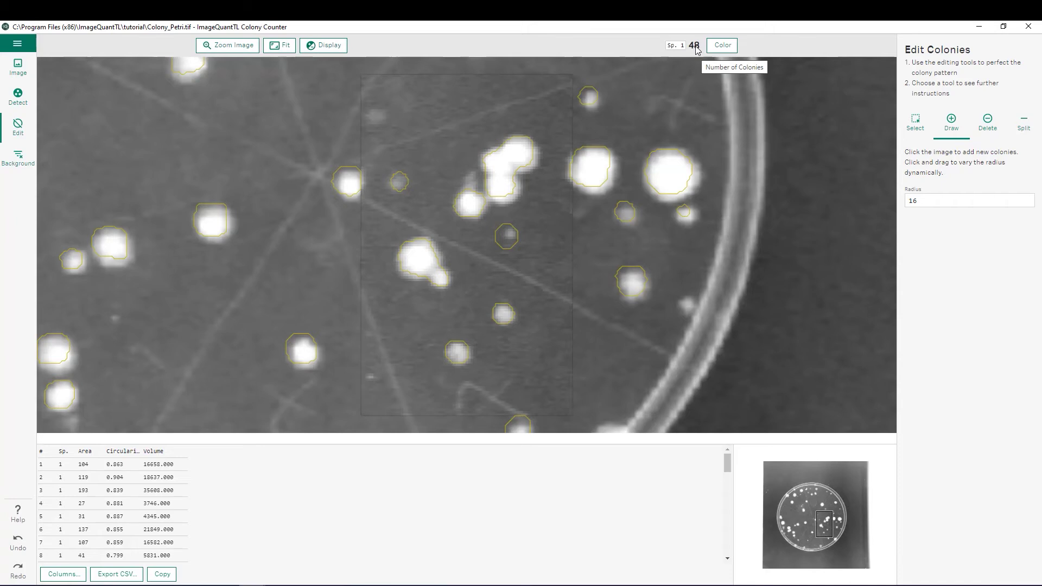
- Delete a false colony, split two merged clusters for 50 colonies, and fit the whole dish
left_click(987, 124)
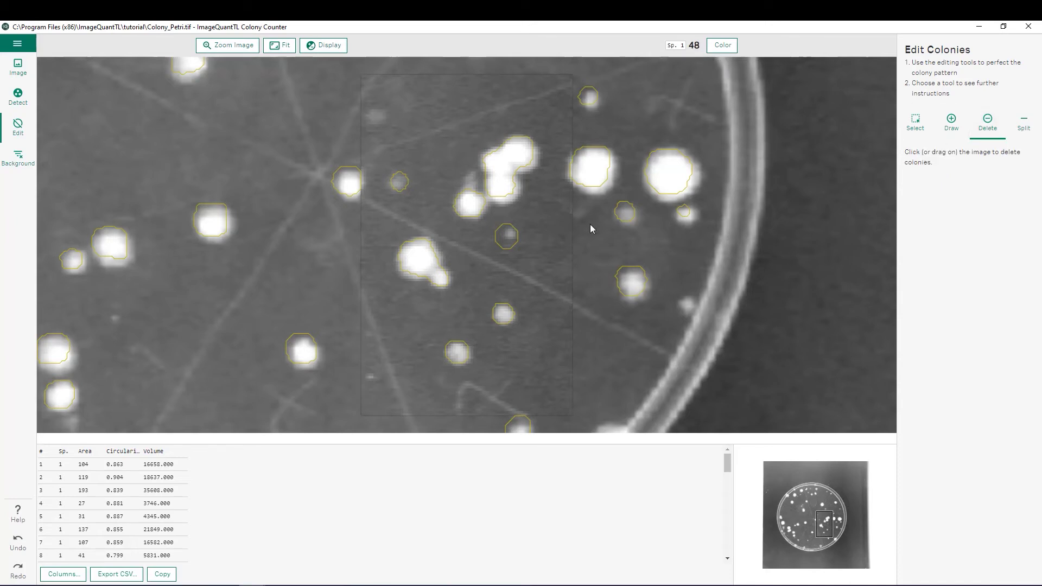
left_click(504, 250)
left_click(1022, 127)
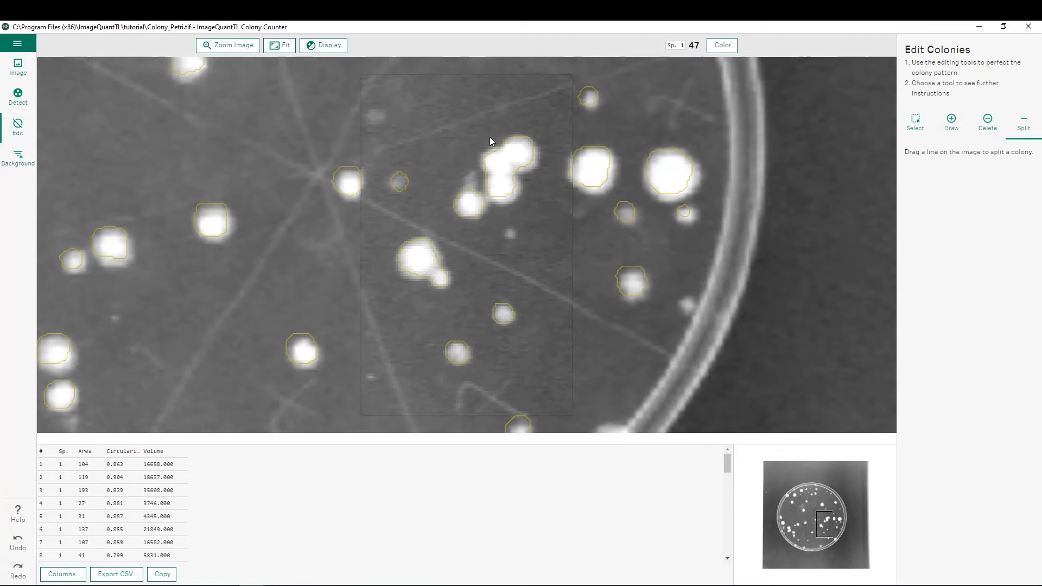
left_click_drag(489, 138, 501, 150)
left_click_drag(526, 182, 532, 180)
left_click_drag(424, 278, 419, 285)
left_click(287, 48)
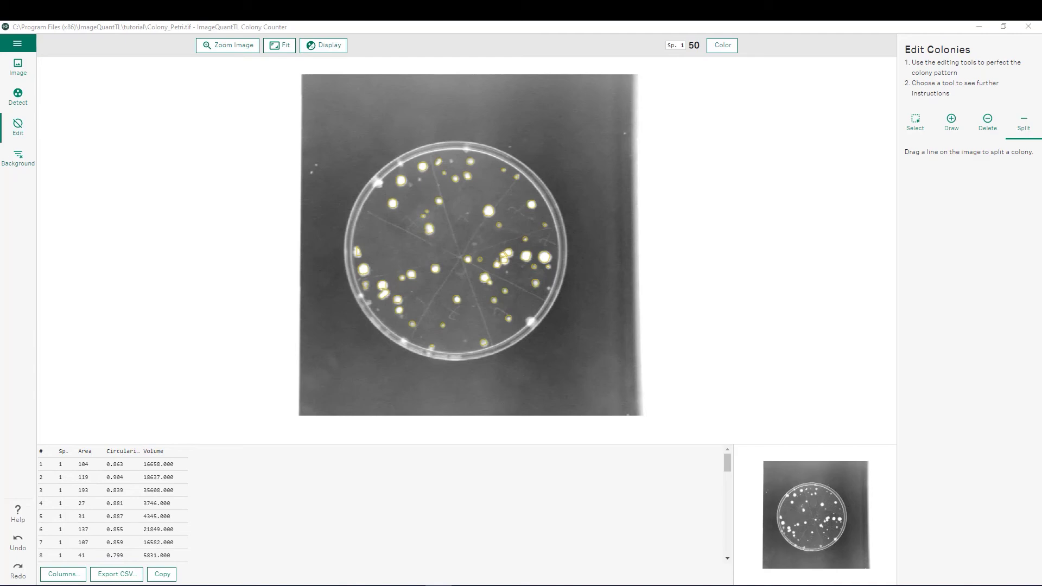
- Apply Image Rectangle background subtraction and recalculate, making colony 1's volume 7199.576
left_click(18, 158)
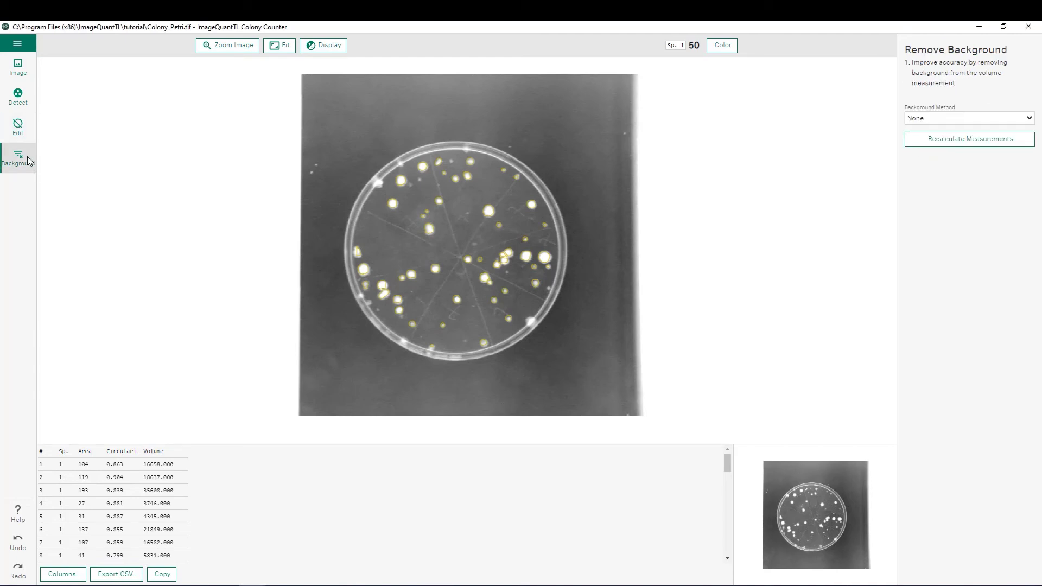
left_click(1029, 119)
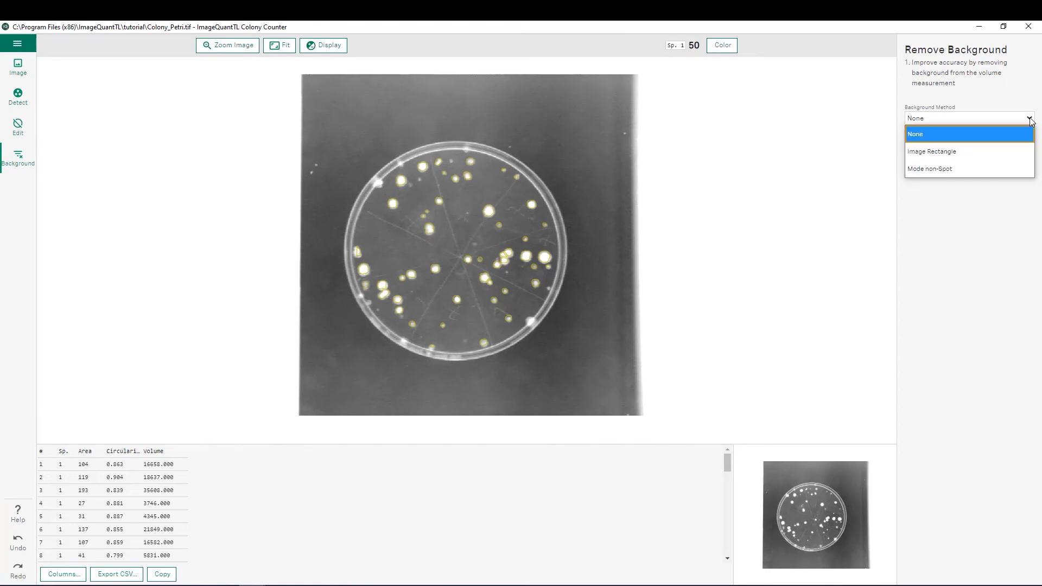
left_click(980, 158)
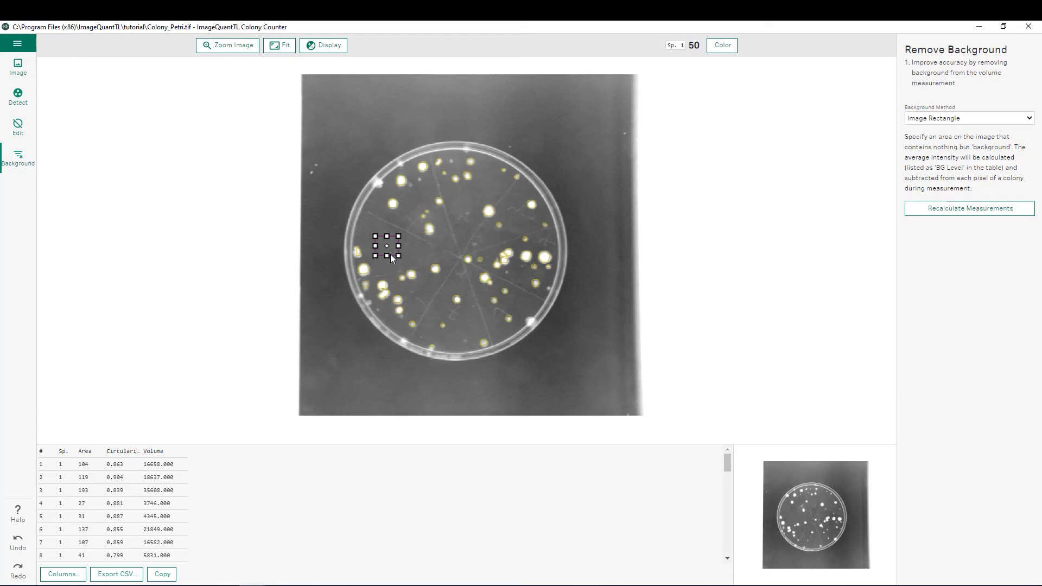
left_click(985, 212)
- Switch the background method to Mode non-Spot at margin 4 and recalculate; colony 1 reads 5738.000
left_click(1026, 120)
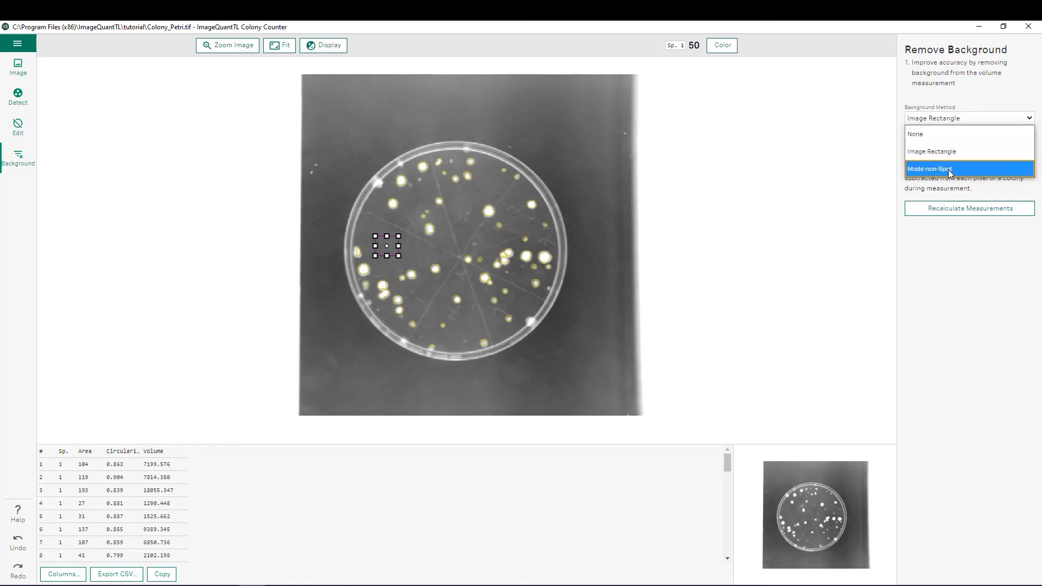
left_click(950, 170)
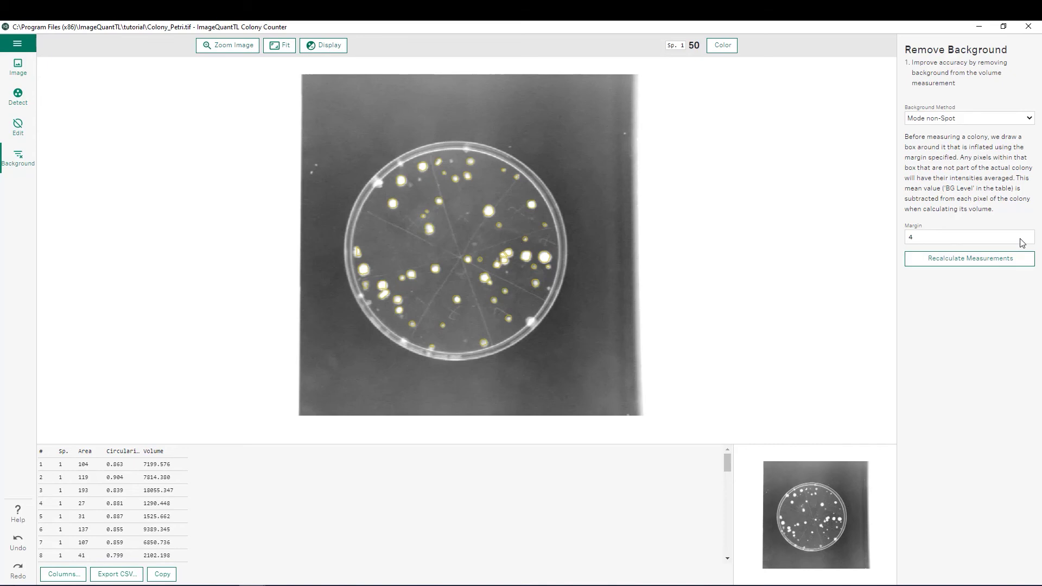
left_click(920, 262)
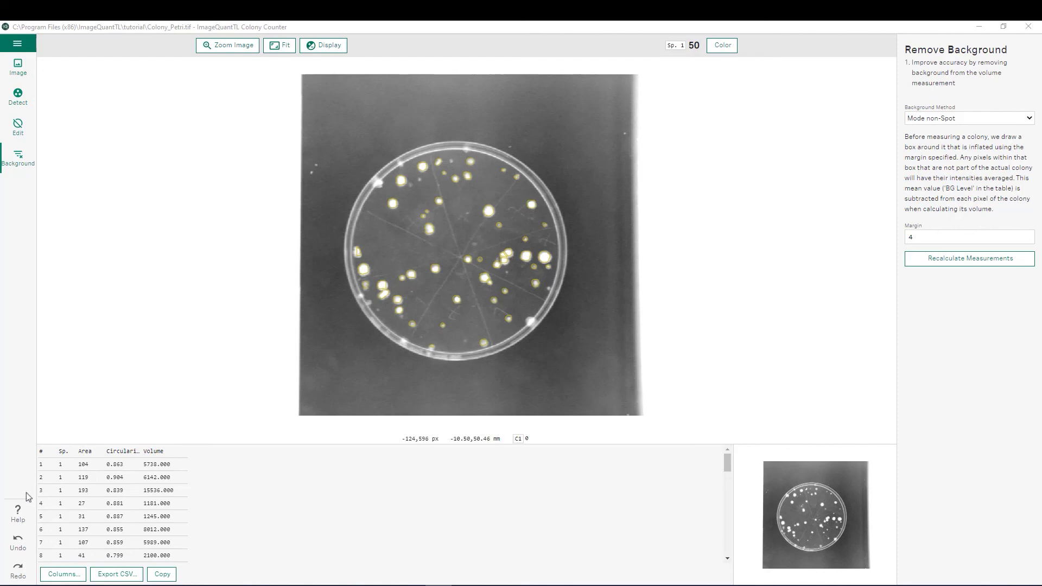
- Tick BG, BG Level and Raw Vol under Columns..., showing colony 1 at 105.000 and 16658
left_click(63, 574)
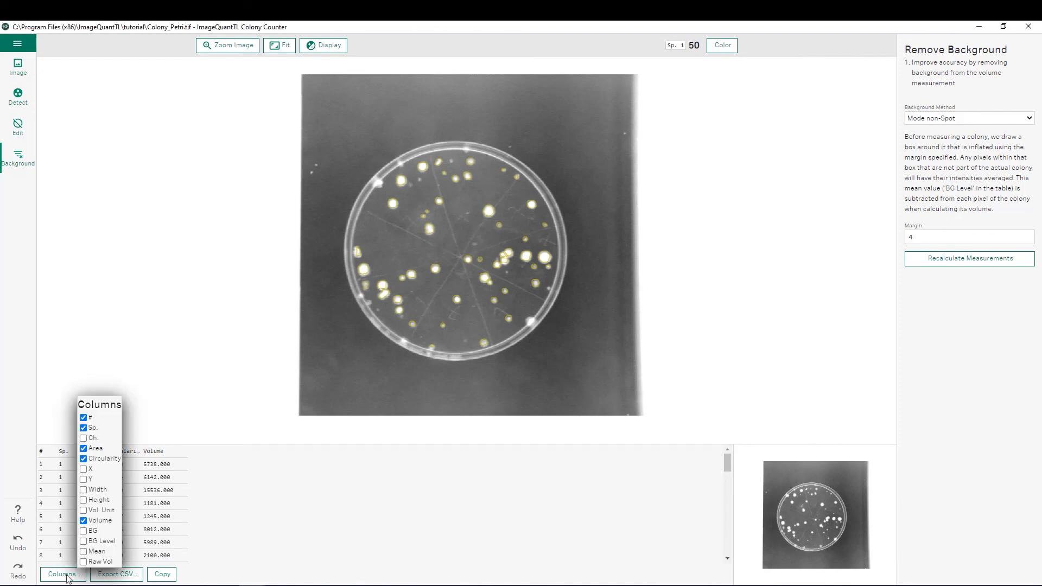
left_click(83, 531)
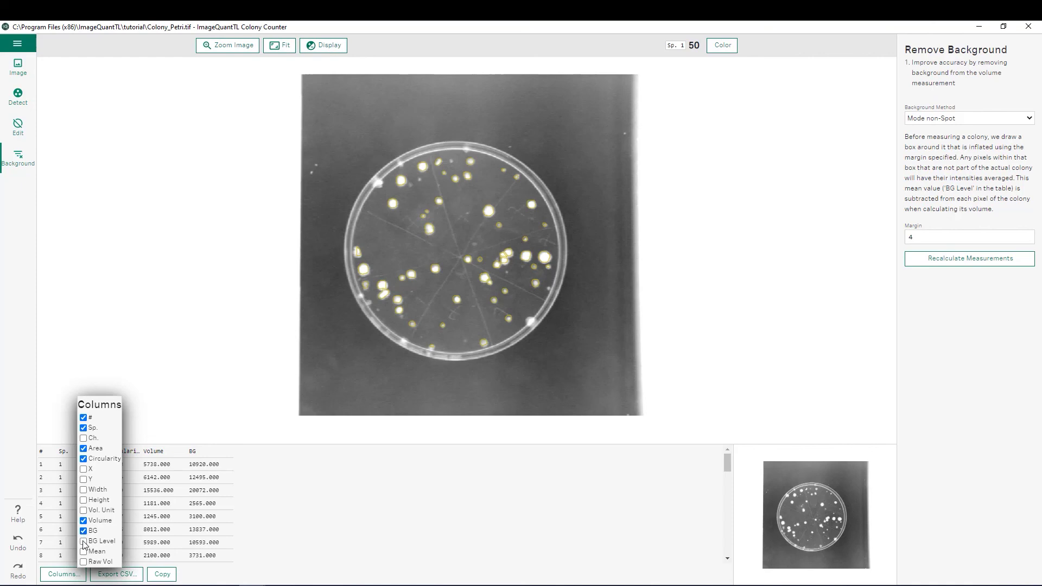
left_click(84, 541)
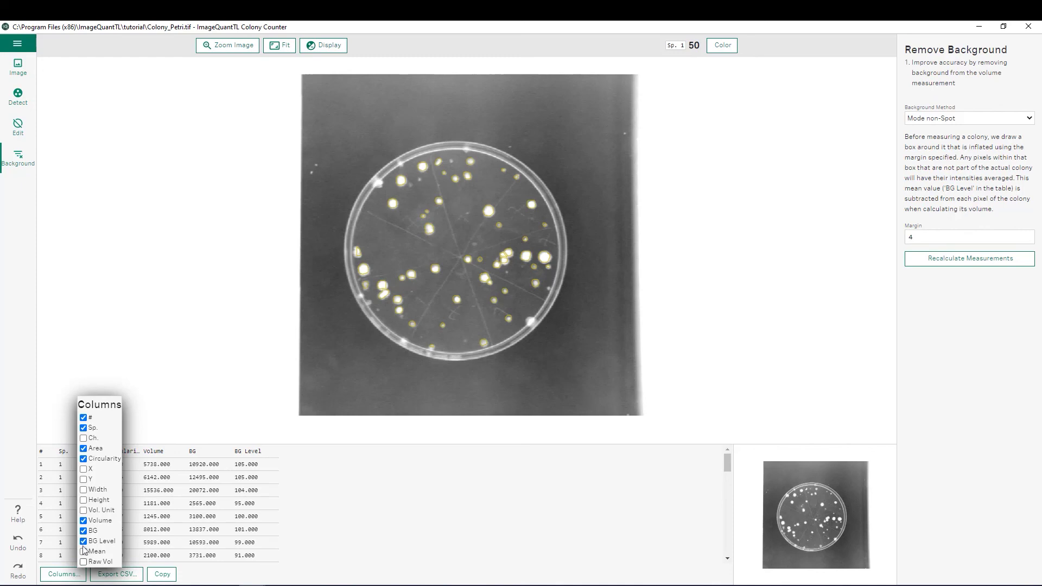
left_click(83, 562)
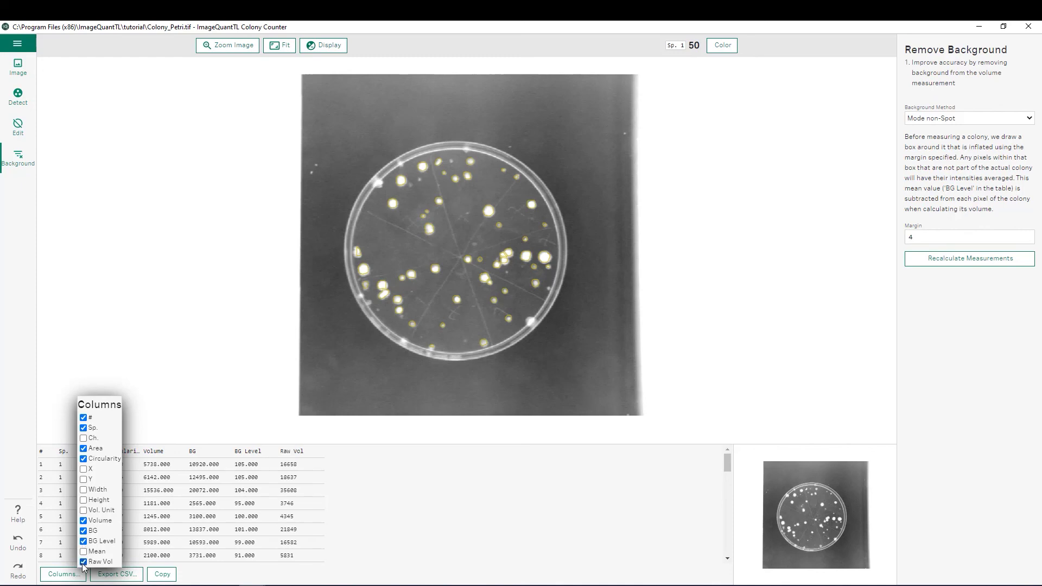
left_click(200, 580)
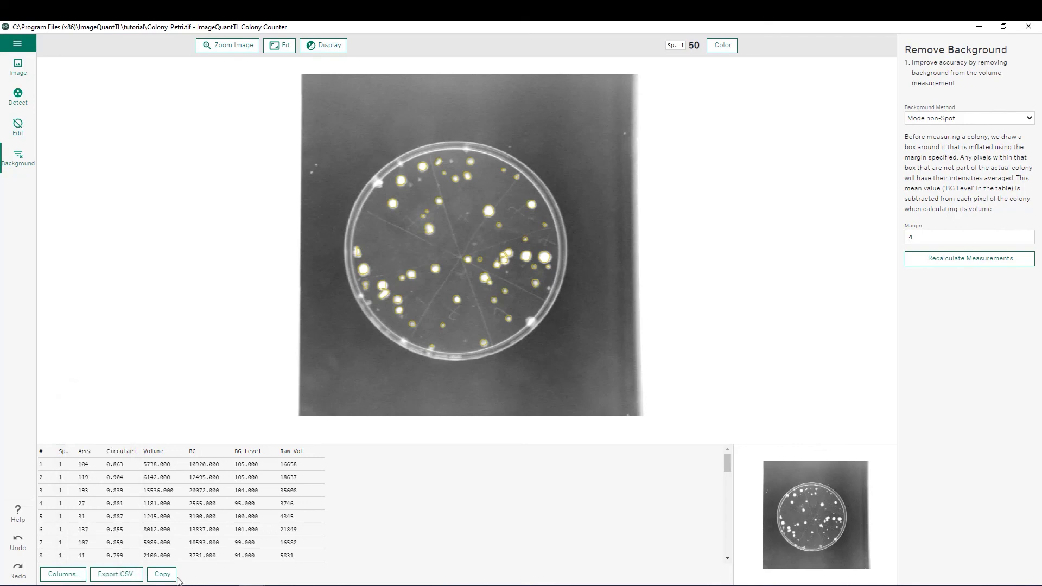